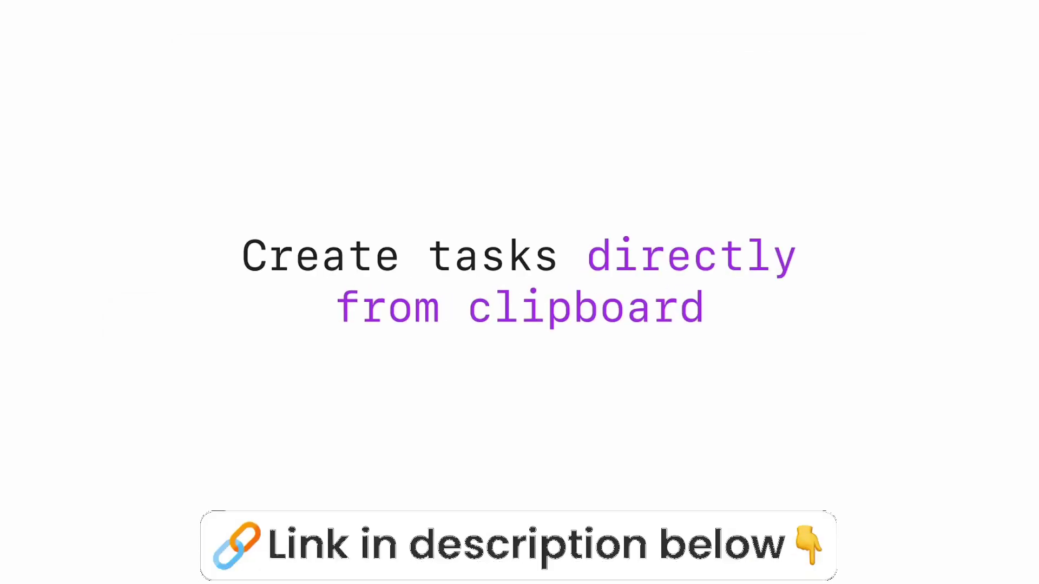
- Capture the Brex article title and a starred Gmail email as Akiflow inbox tasks
triple_click(568, 280)
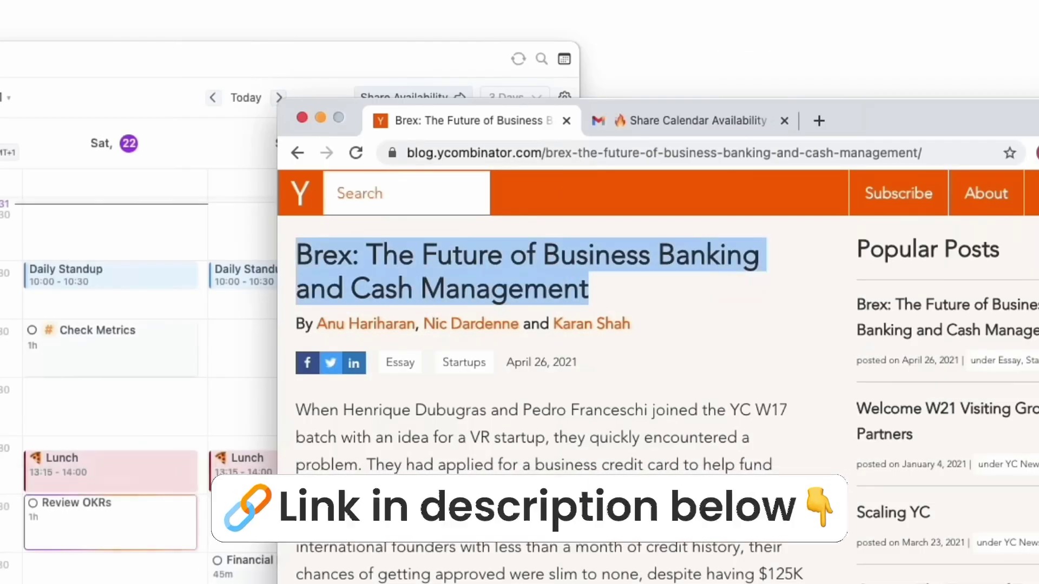
key("ctrl+space")
key("Return")
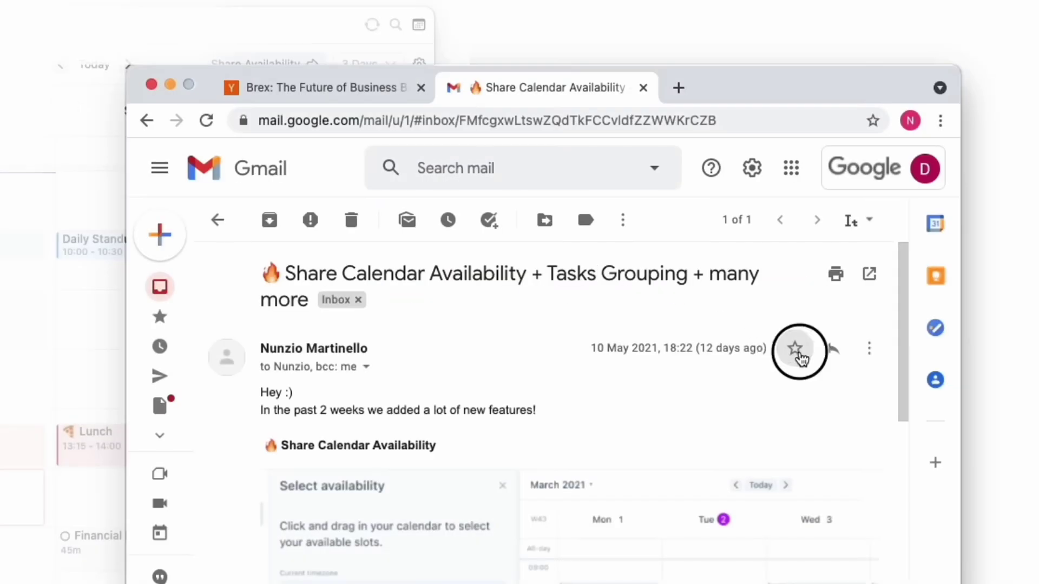
left_click(795, 350)
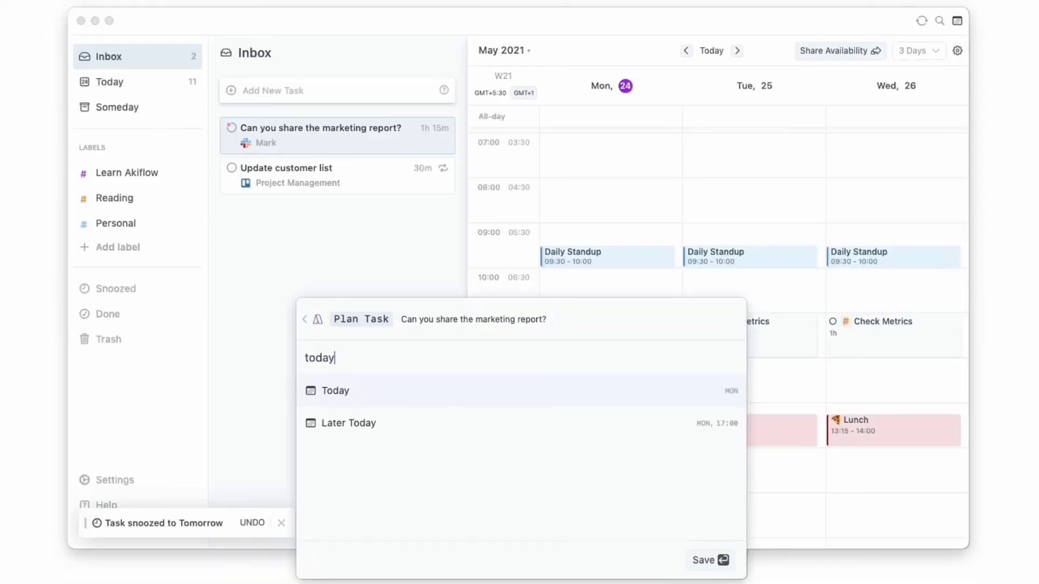
- Schedule the marketing report for 15:00 today, snooze the last task to Someday, and start sharing availability
key("Return")
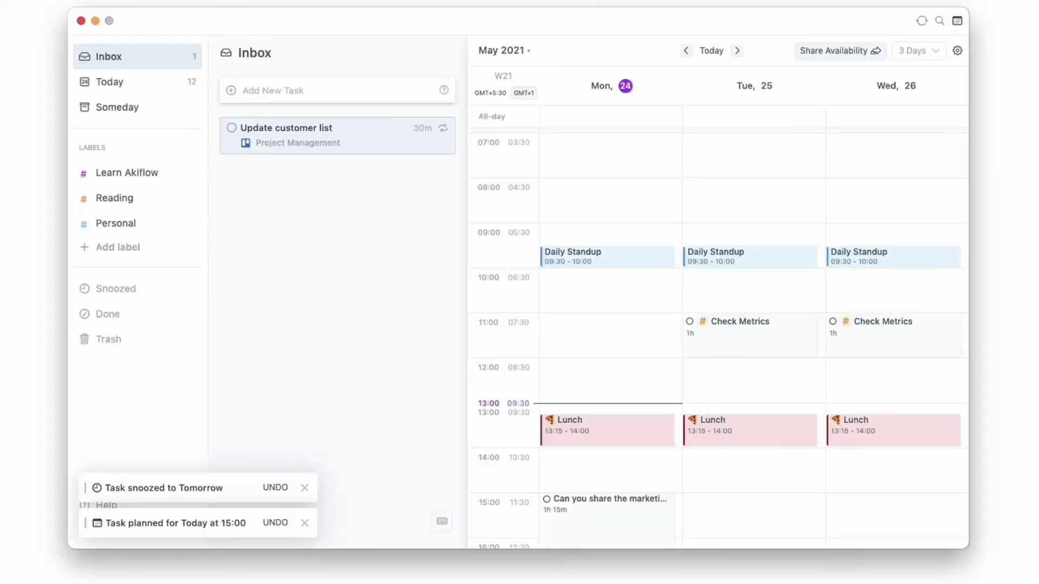
key("s")
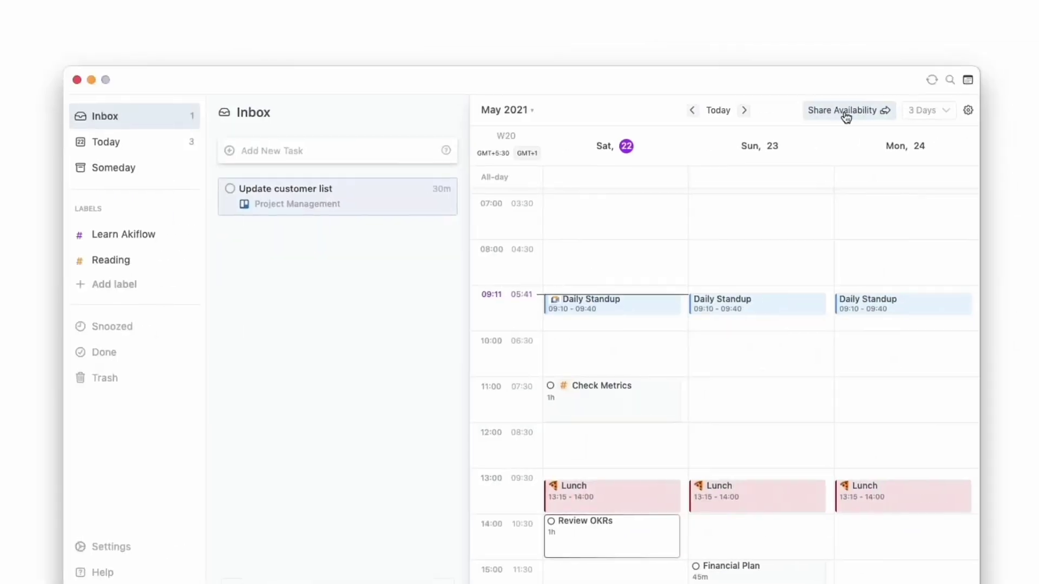
left_click(844, 111)
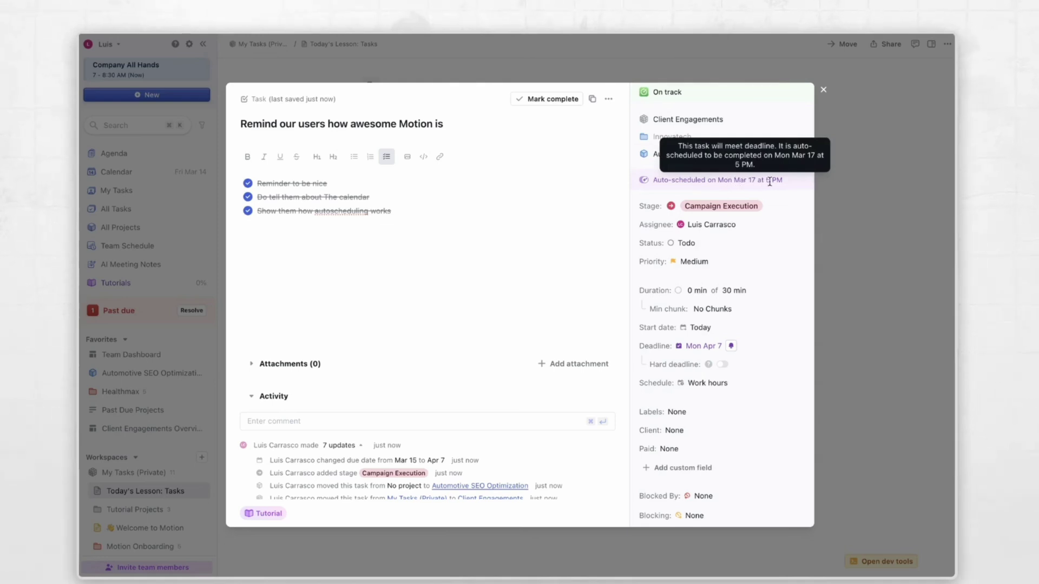
- Turn the reminder task's auto-scheduling off and on, then show Automotive SEO Optimization's tasks
left_click(643, 179)
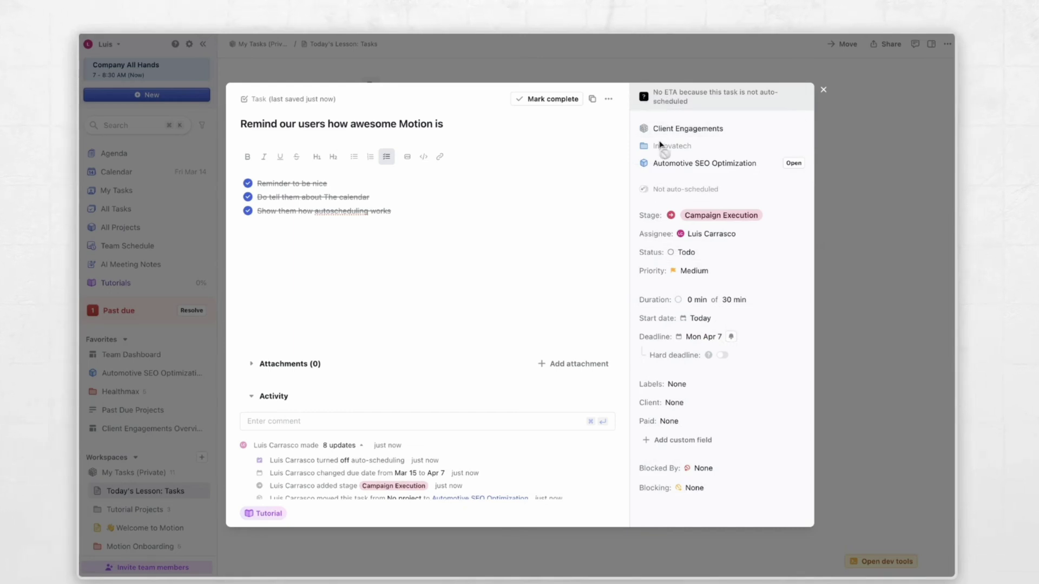
left_click(646, 191)
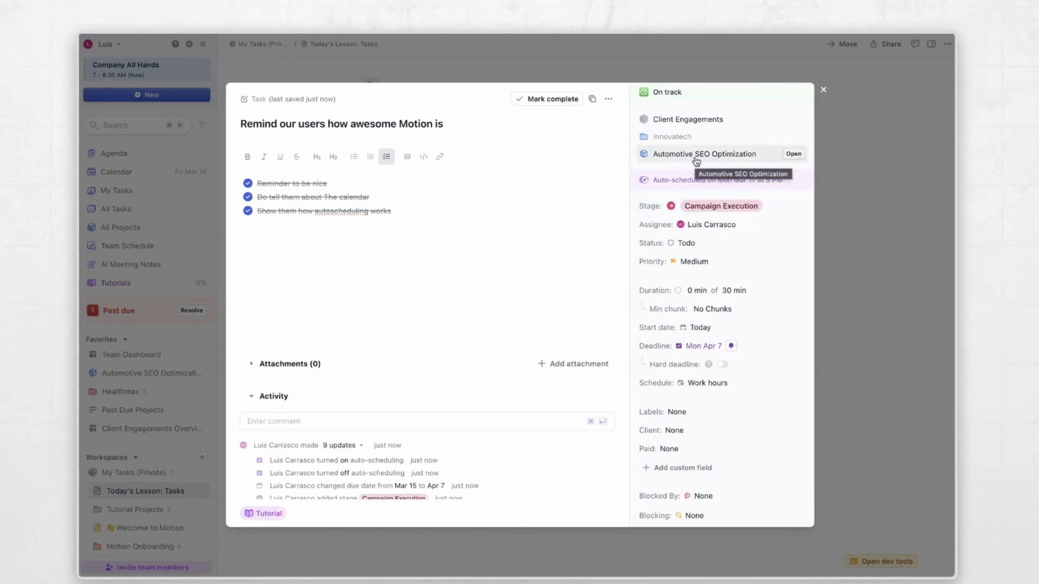
left_click(794, 155)
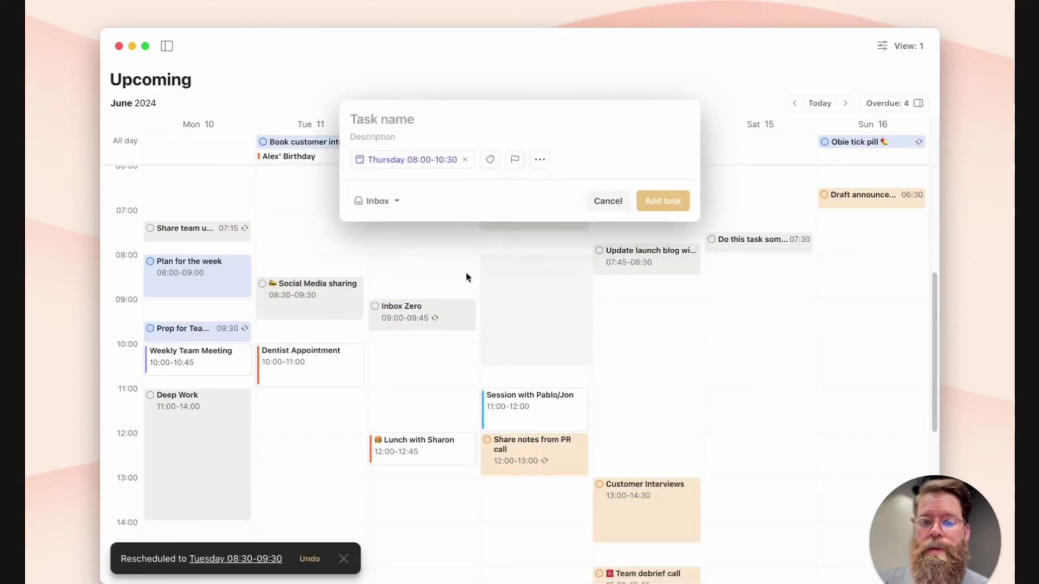
- Move Book customer interviews to Tuesday 07:00 and overdue Sales Kick-off Call to Saturday 08:30
key("Escape")
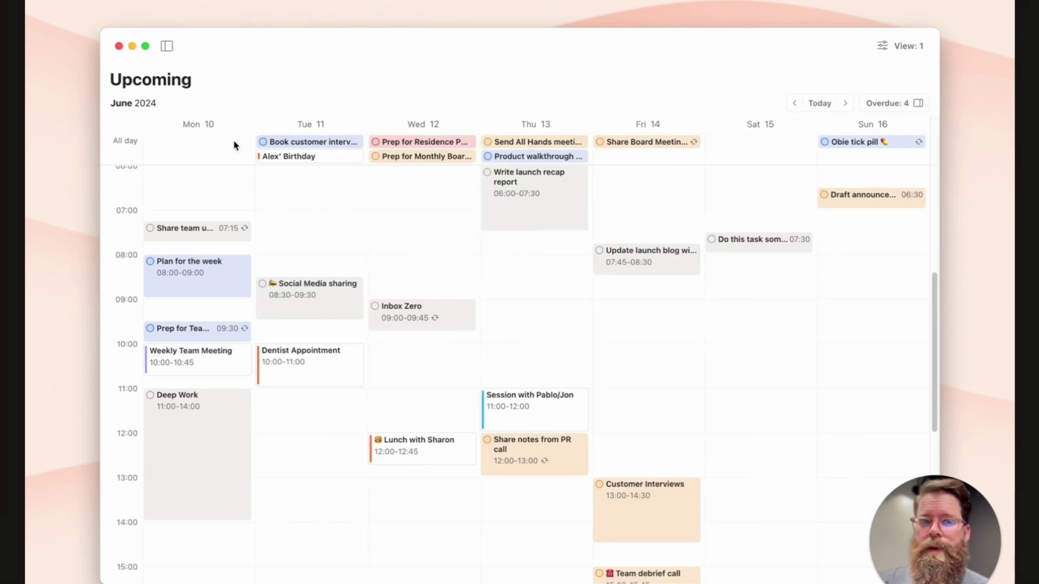
left_click_drag(317, 144, 316, 229)
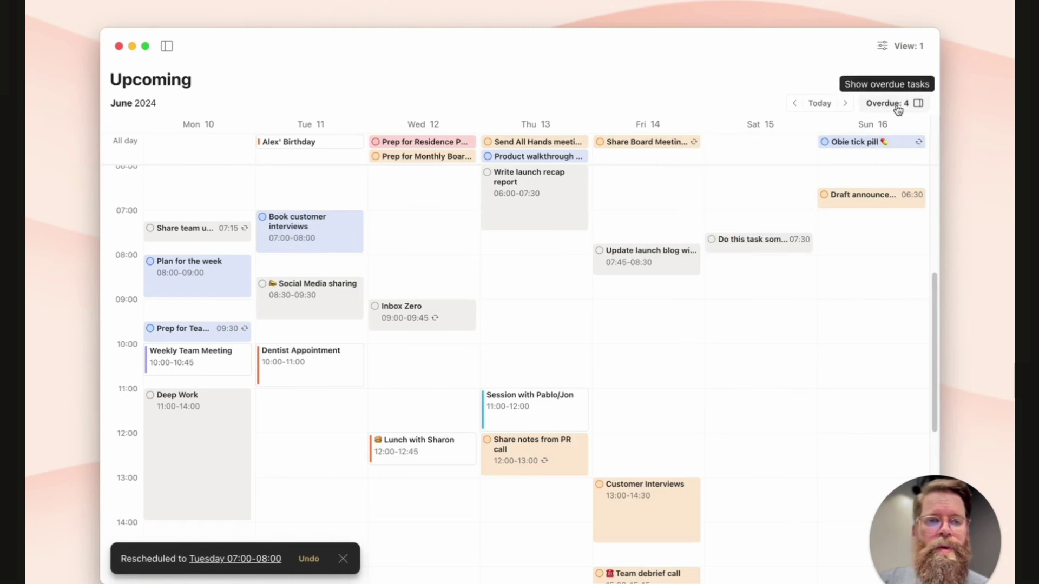
left_click(918, 103)
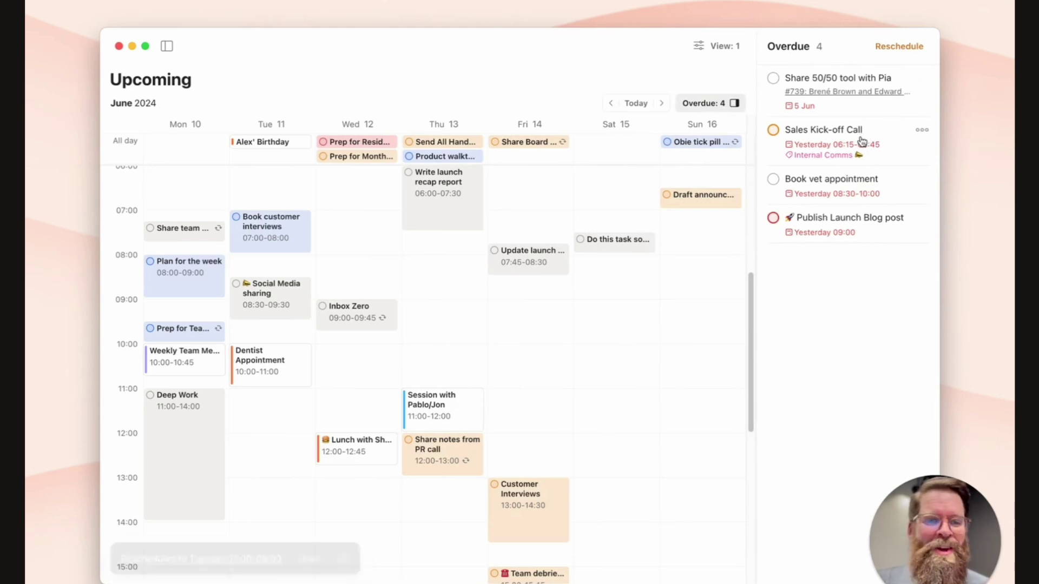
left_click_drag(880, 132, 680, 264)
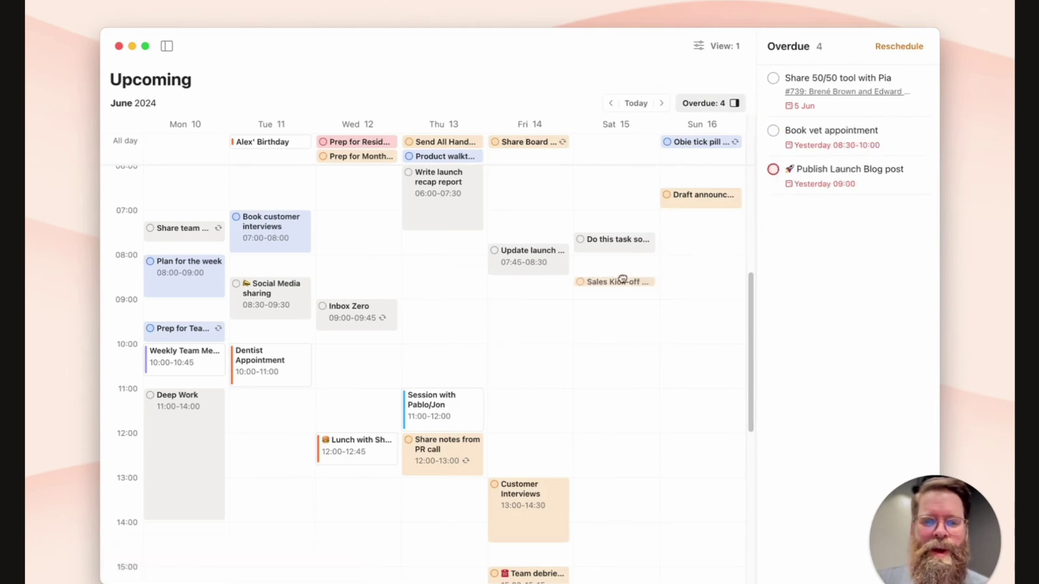
left_click_drag(622, 279, 622, 278)
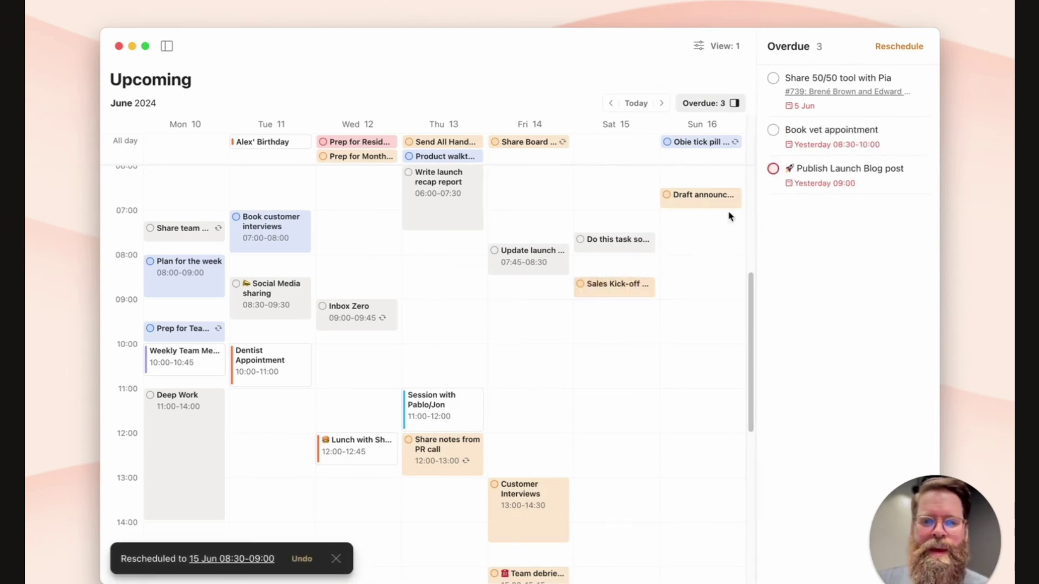
left_click(717, 105)
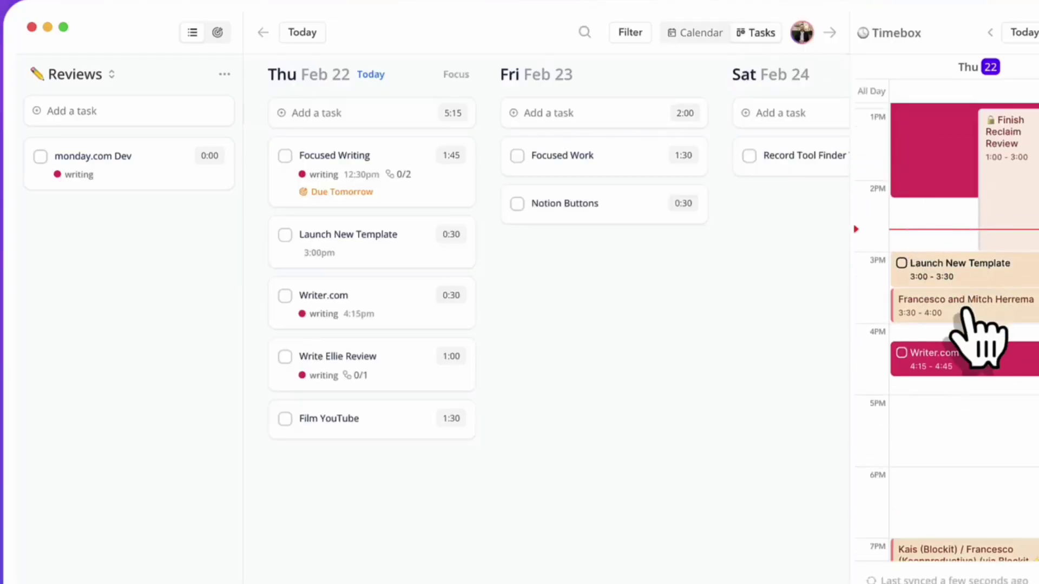
scroll(967, 315, "down", 1)
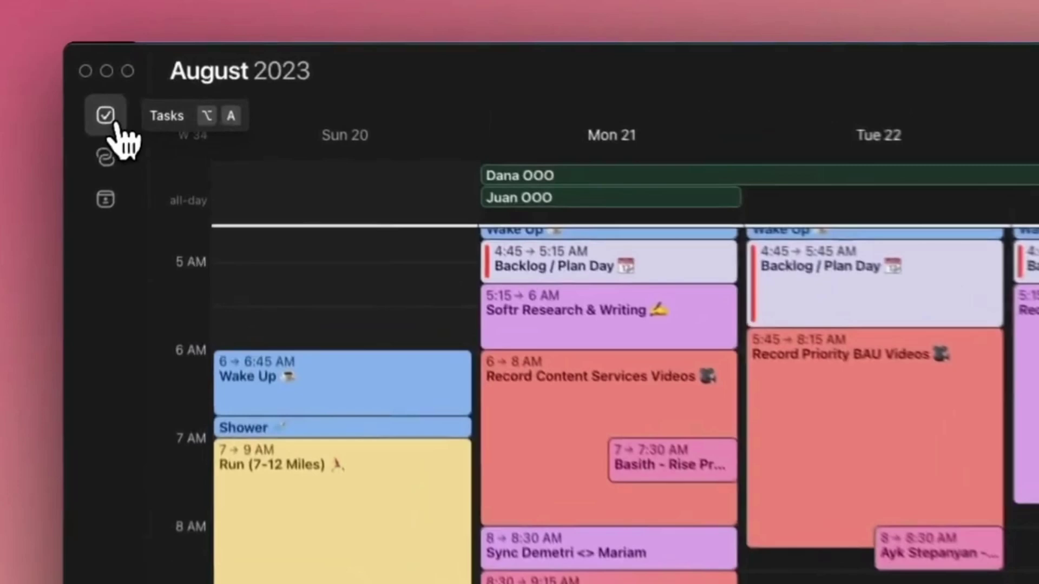
- Show Morgen's task list, then open invites, then the booking page with its public links
left_click(136, 93)
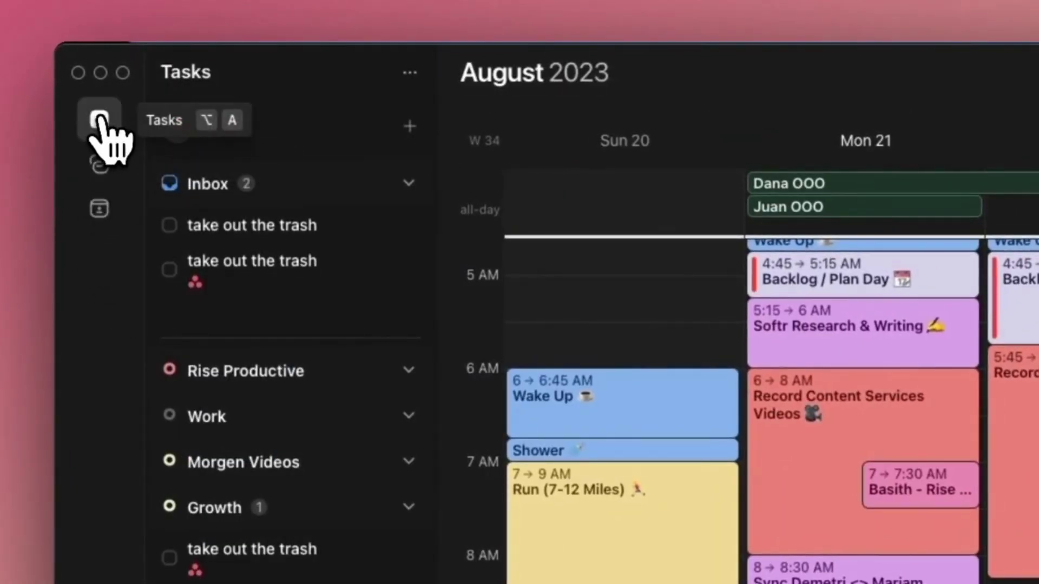
left_click(99, 165)
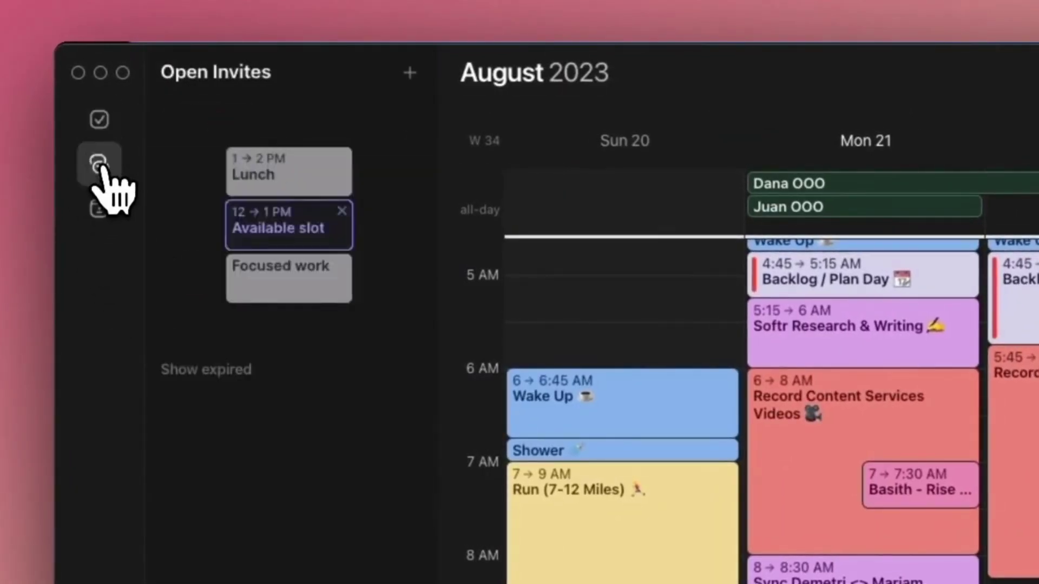
left_click(107, 211)
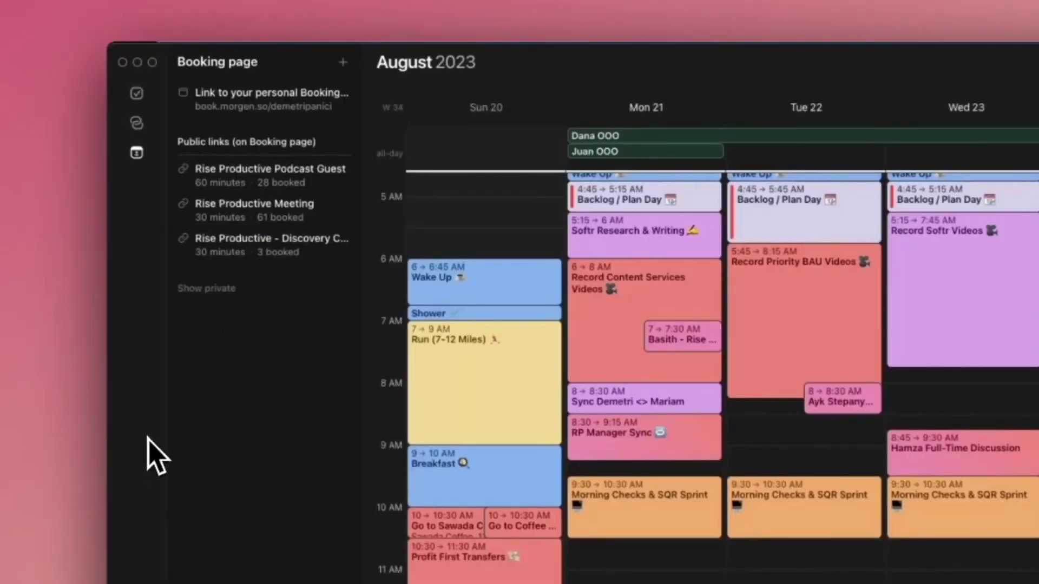
- Hide and reshow Morgen's side panels, then show open invites like Lunch and Focused work
key("Escape")
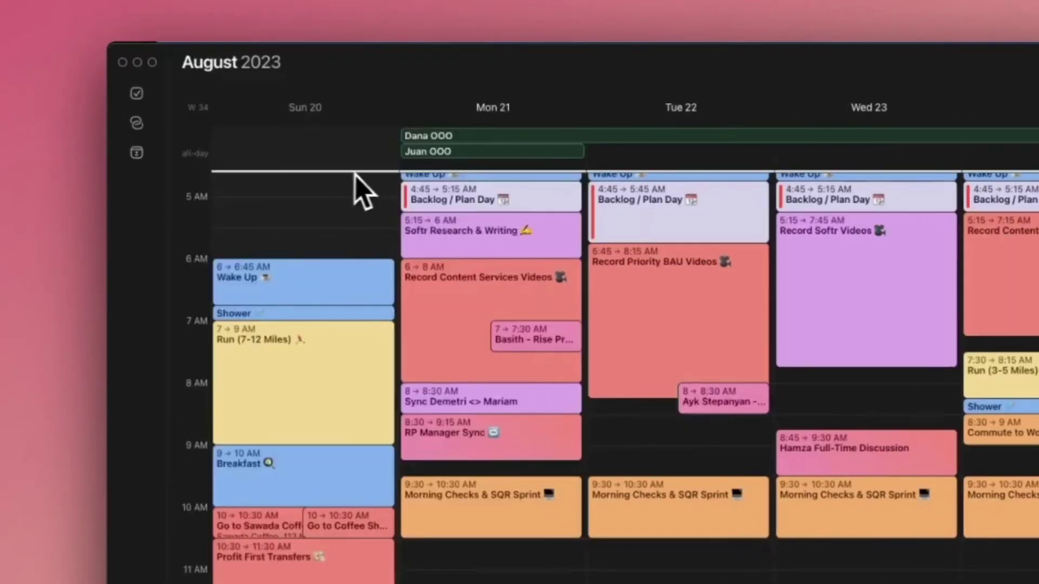
key("super+b")
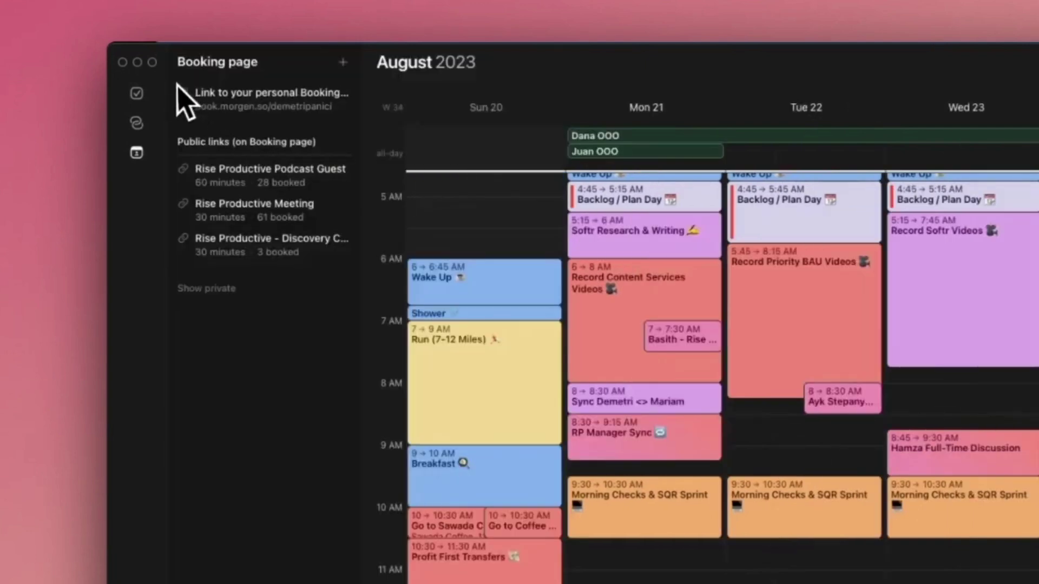
key("Escape")
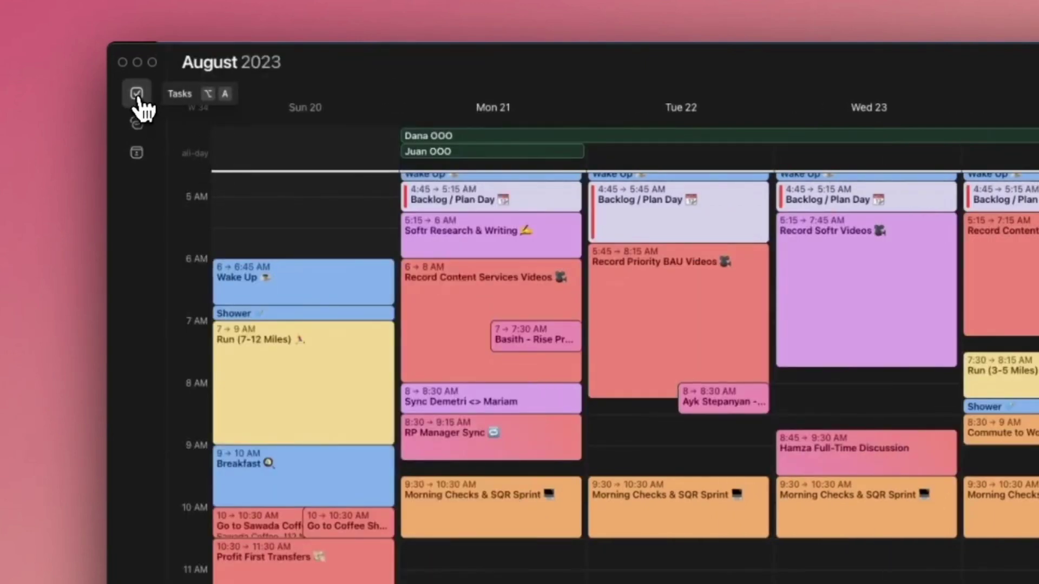
left_click(137, 95)
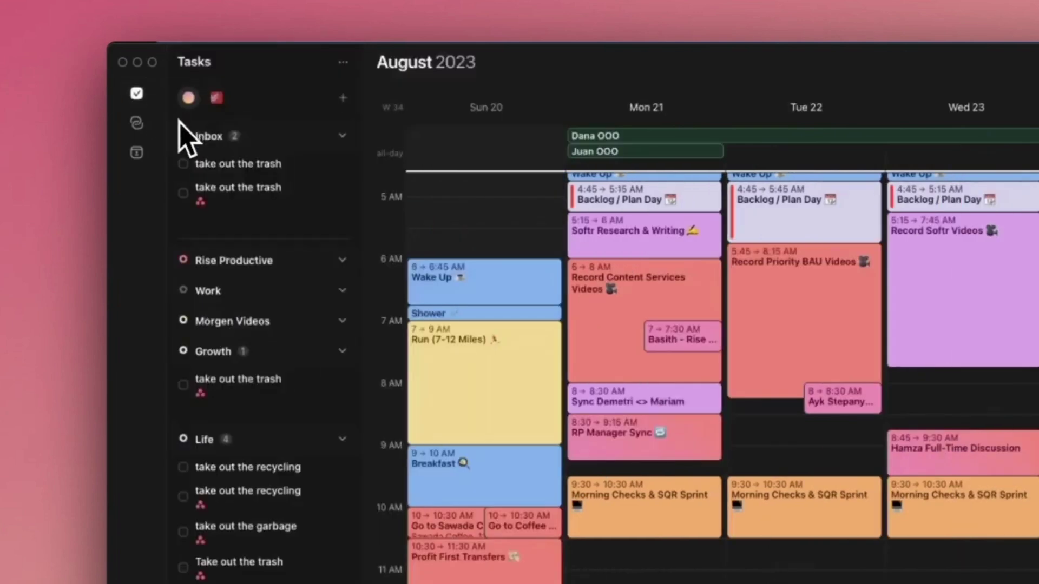
key("Escape")
key("t")
left_click(136, 124)
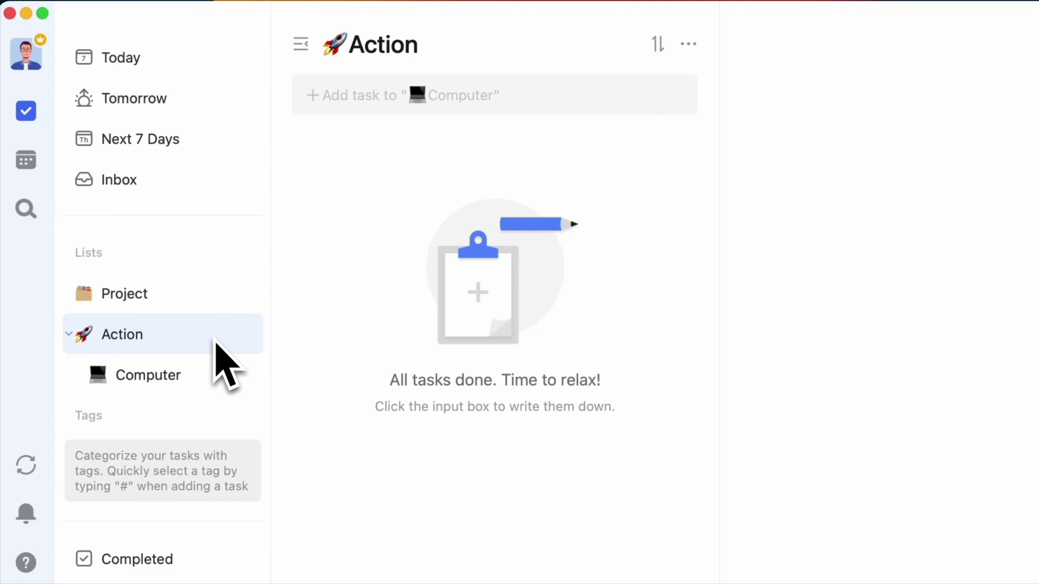
- Start adding the Phone, iPad, Home and Out lists to the Action group
right_click(216, 344)
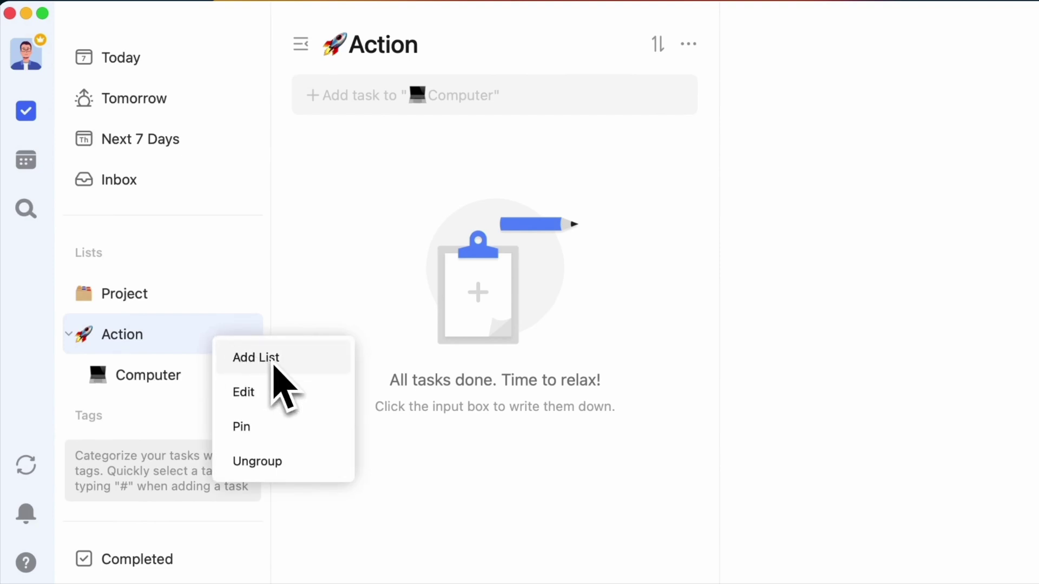
left_click(274, 365)
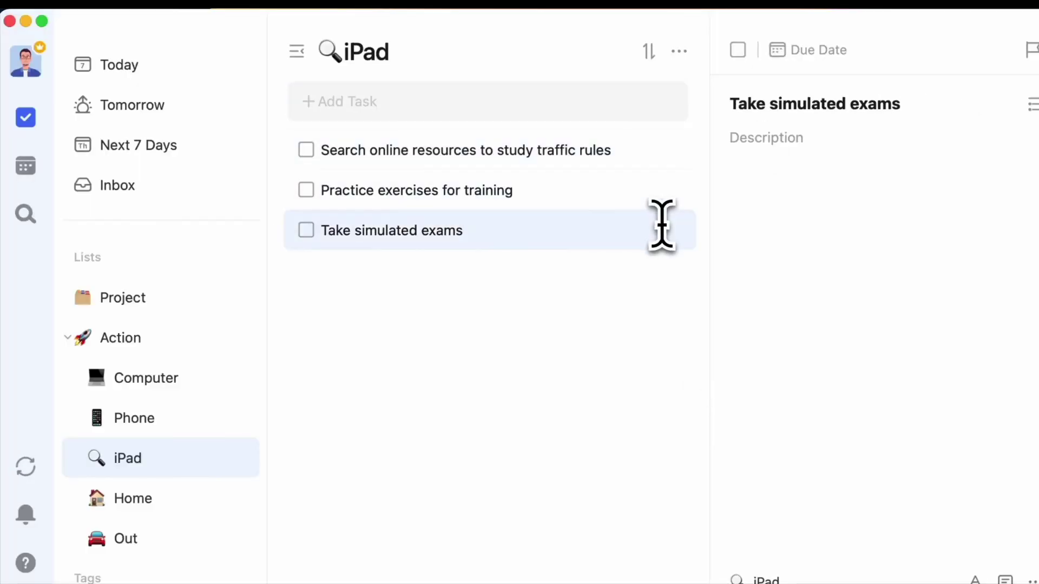
- View the details of the iPad list's traffic rules research task
left_click(659, 150)
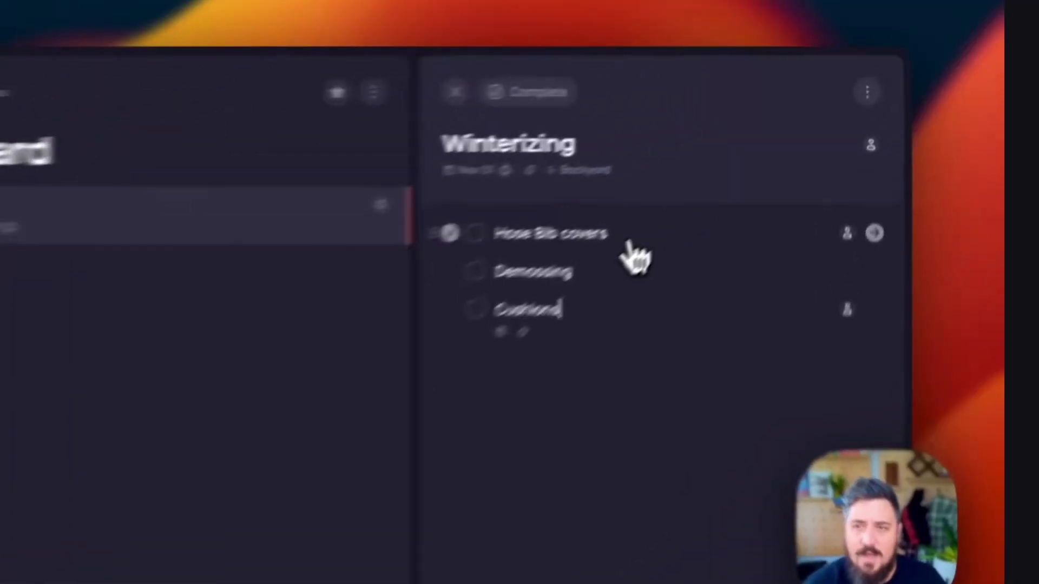
- Open Hose Bib covers under Winterizing in Backyard and start writing its subtask, ddff
left_click(724, 172)
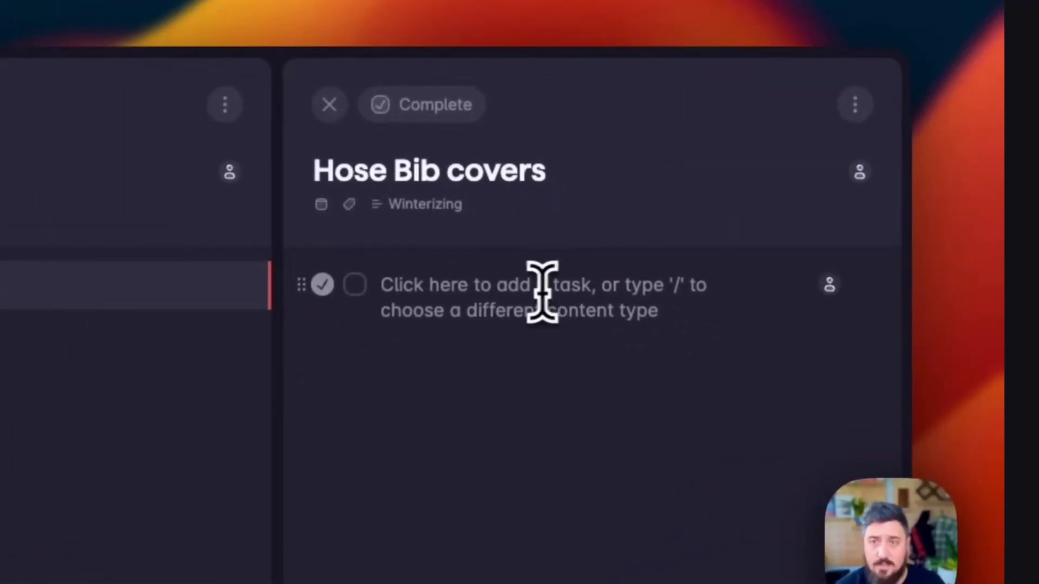
left_click(469, 303)
type("ddff")
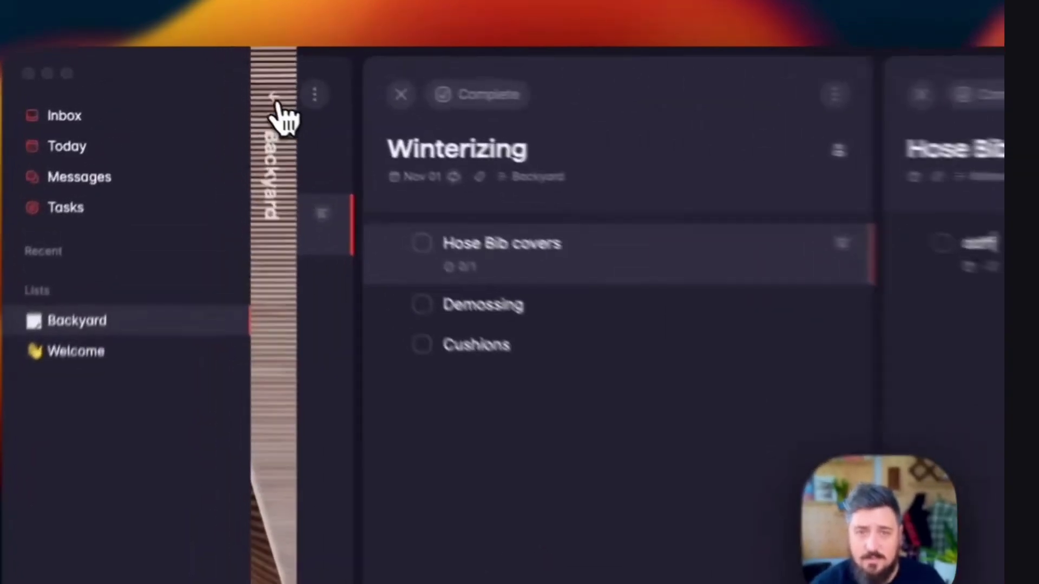
left_click(230, 87)
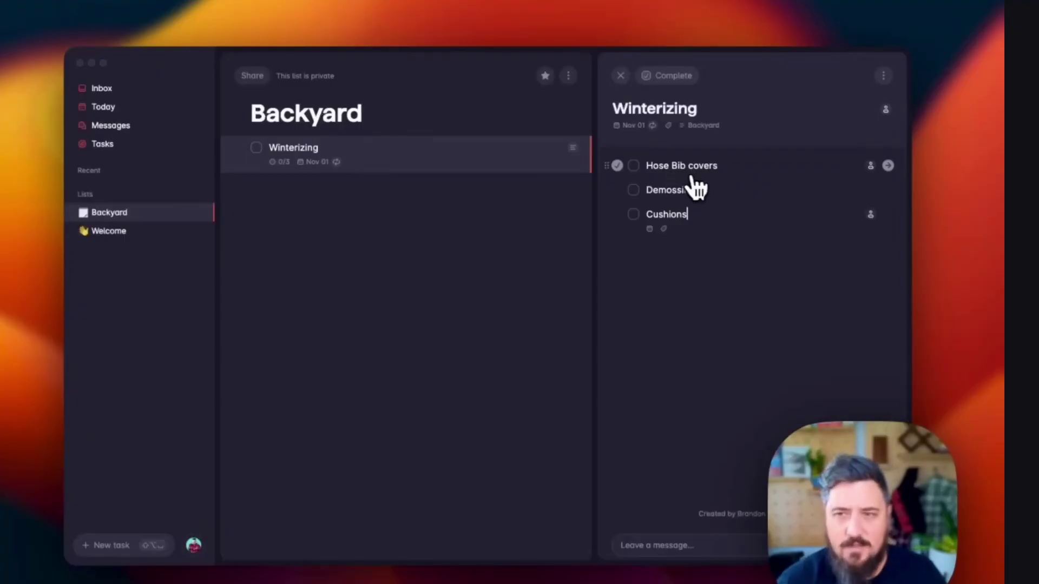
left_click(722, 172)
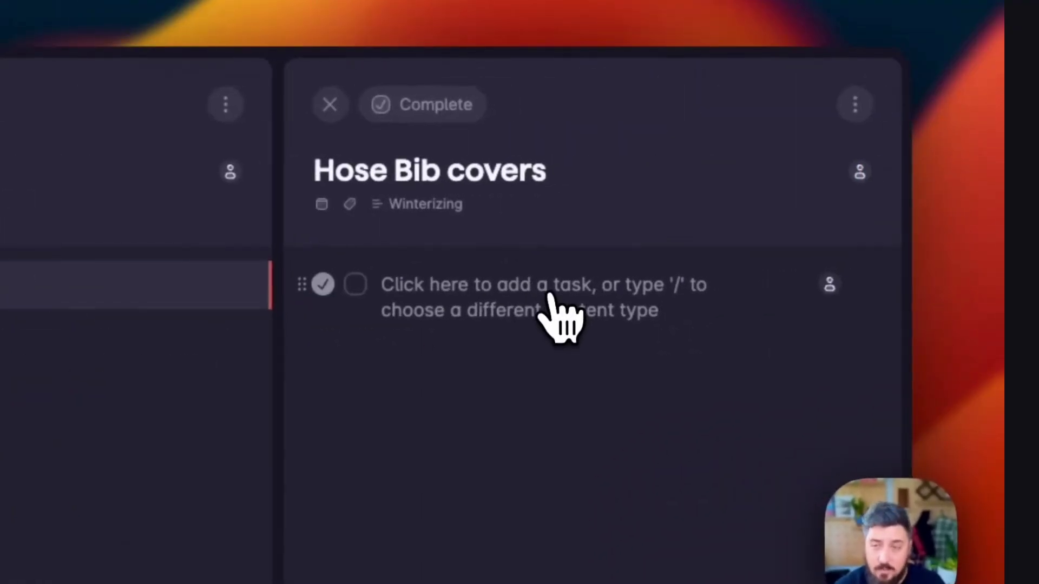
left_click(468, 302)
type("ddff")
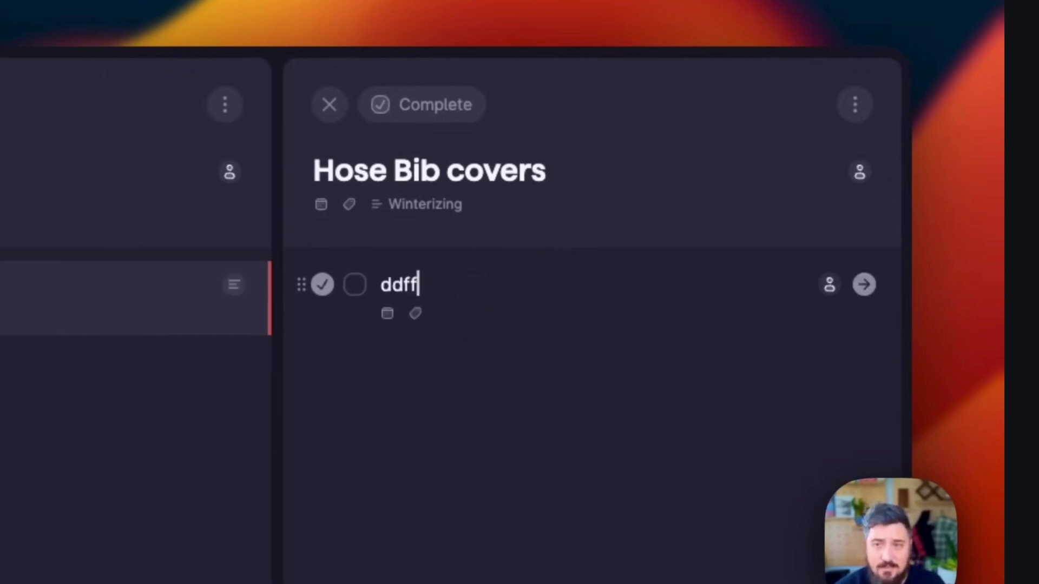